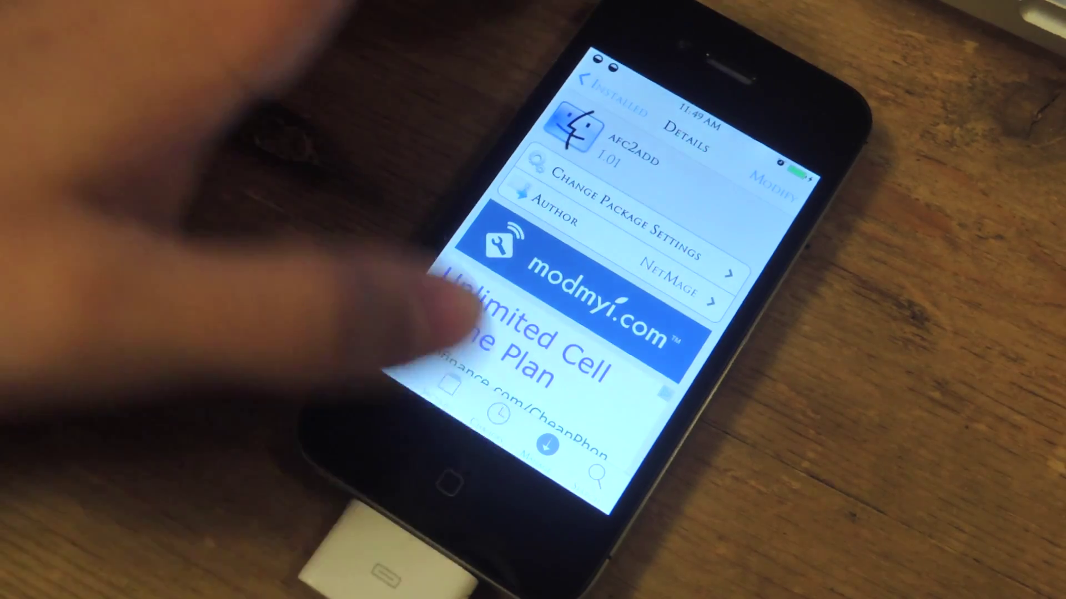
Leave the afc2add Details page in Cydia and return to the iPhone home screen
click(433, 505)
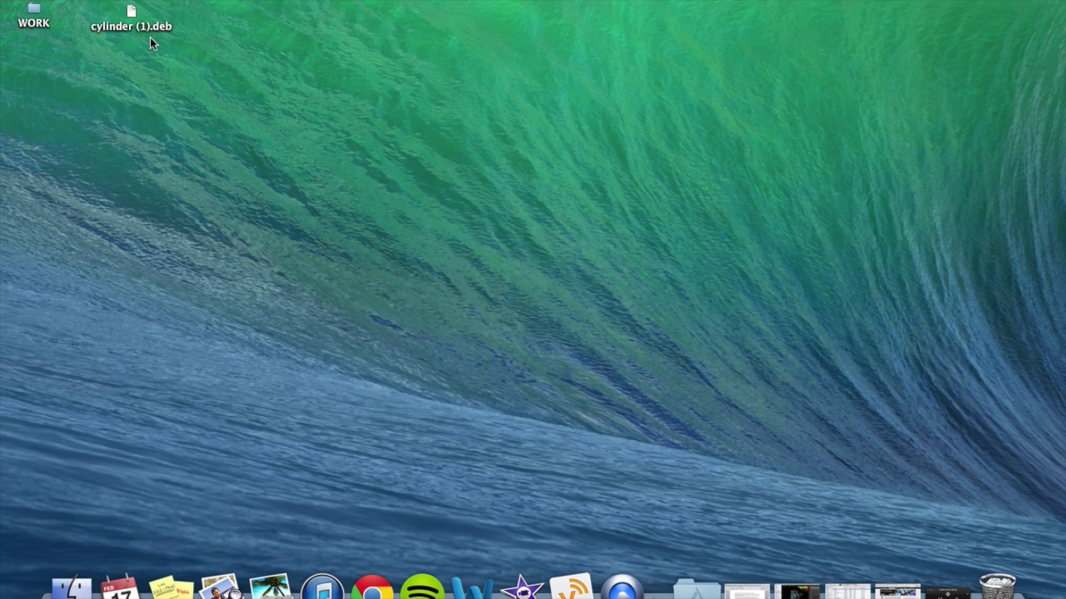
Nudge the cylinder (1).deb icon on the Mac desktop slightly left toward the WORK folder
drag(133, 13, 112, 15)
click(228, 19)
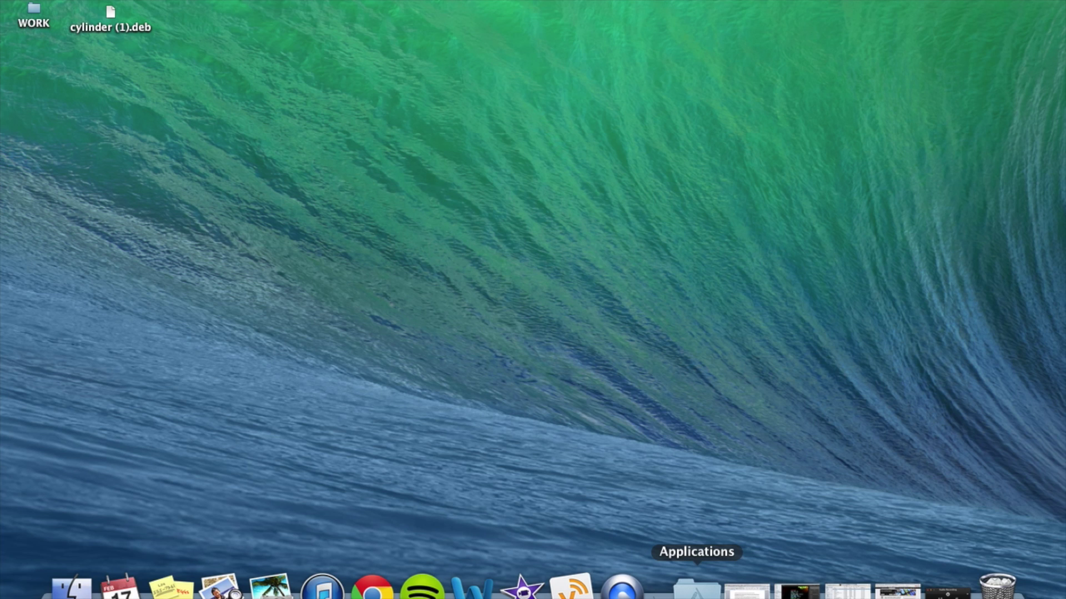
click(689, 594)
Launch iFunBox from Applications and show the iPhone's Raw File System root folders
scroll(743, 311, down, 5)
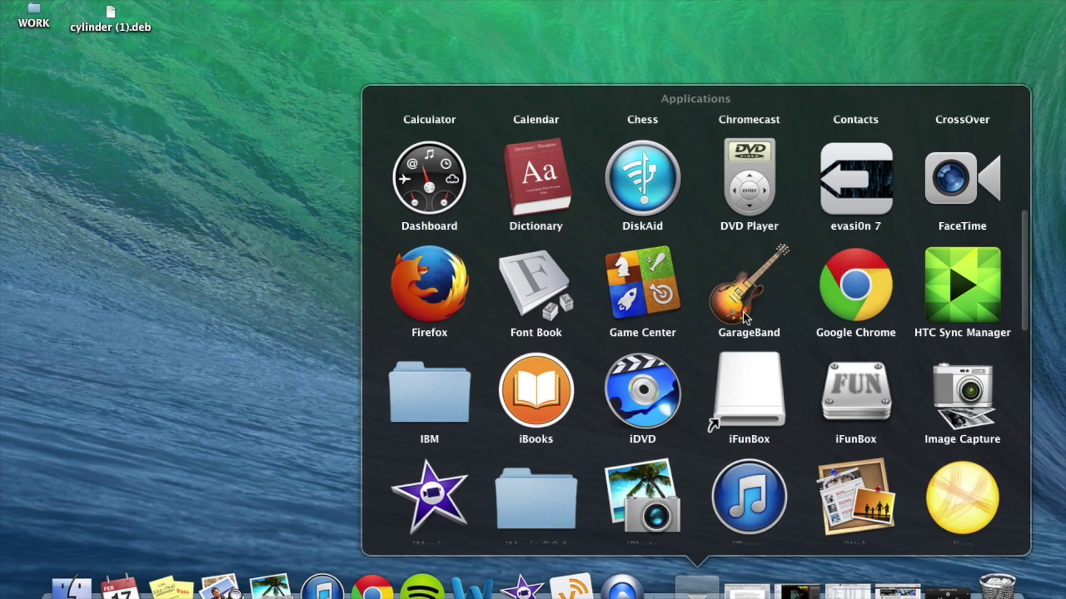
click(857, 324)
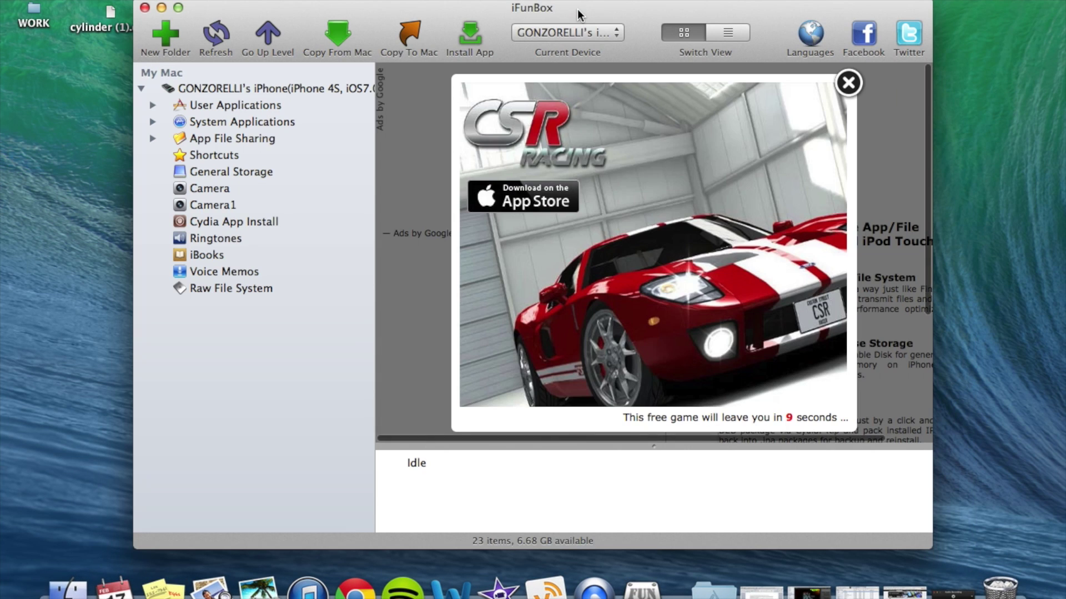
drag(578, 9, 547, 12)
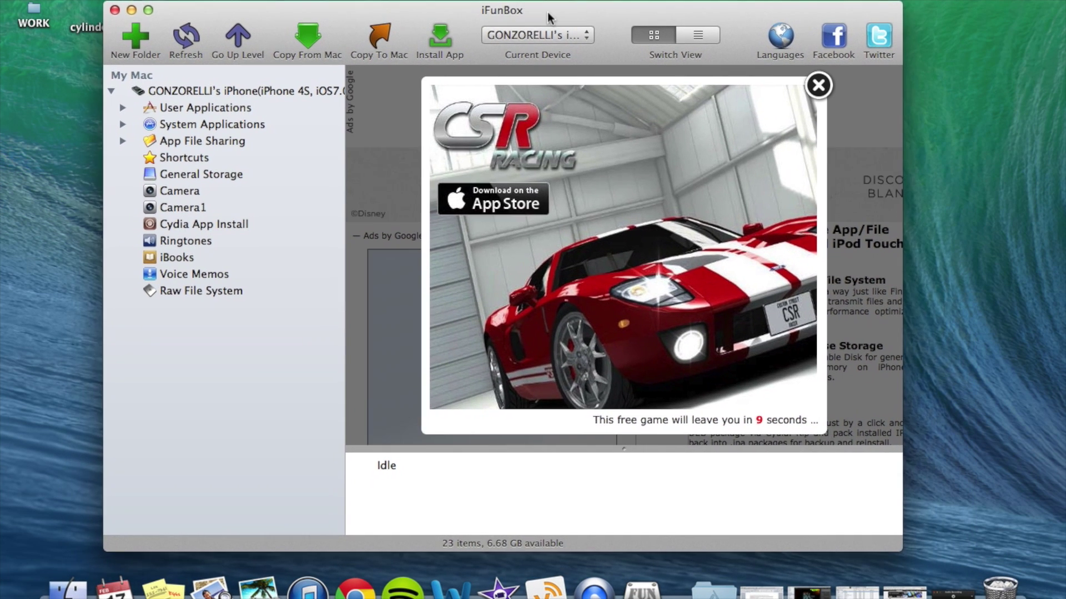
click(192, 293)
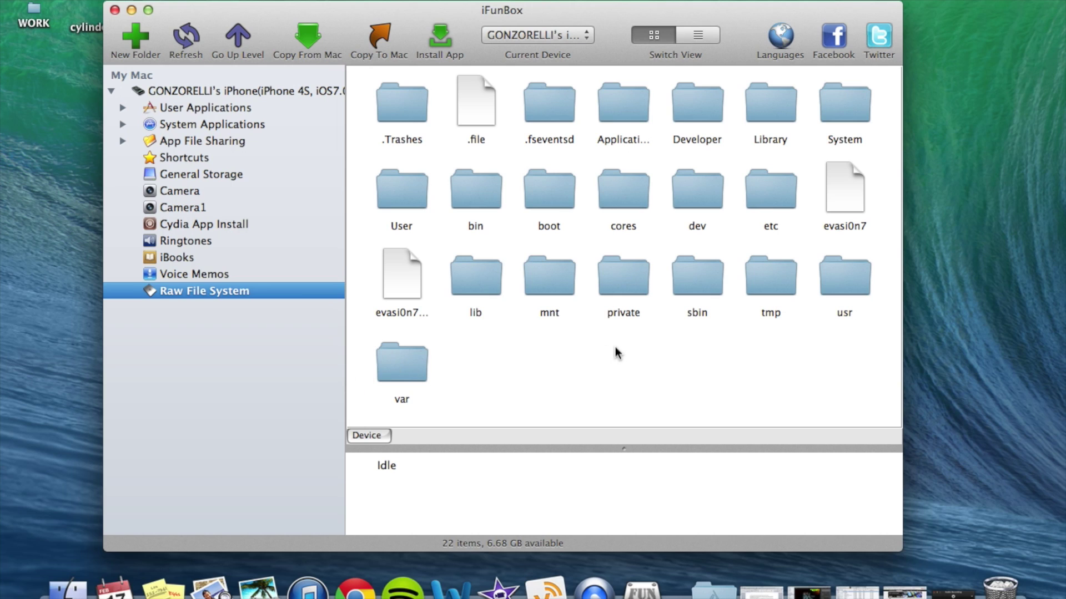
Navigate through var and root into the var/root/Media folder on the iPhone
double_click(398, 359)
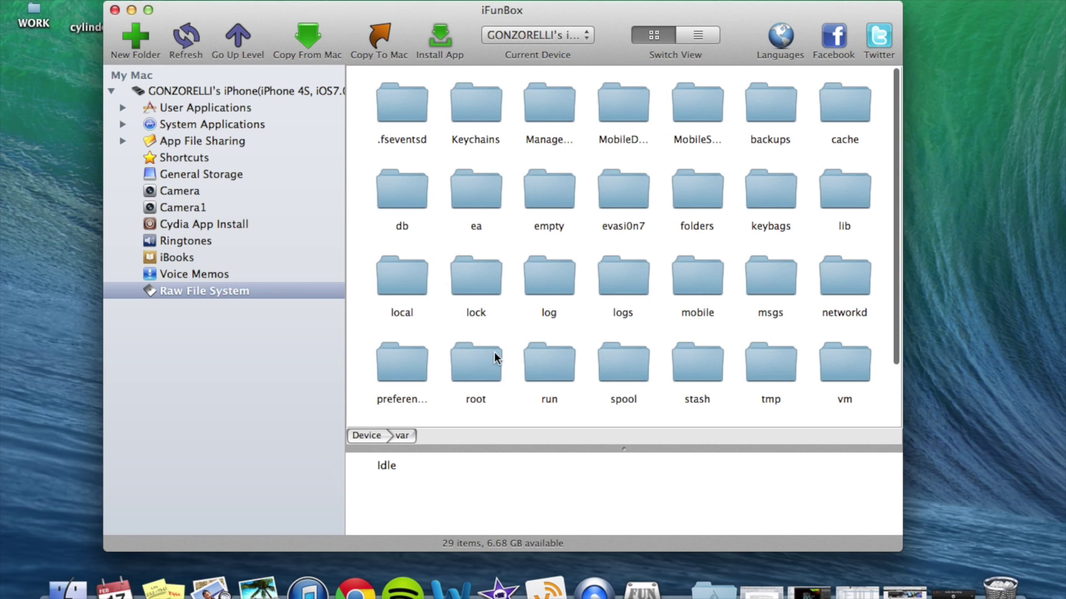
double_click(472, 365)
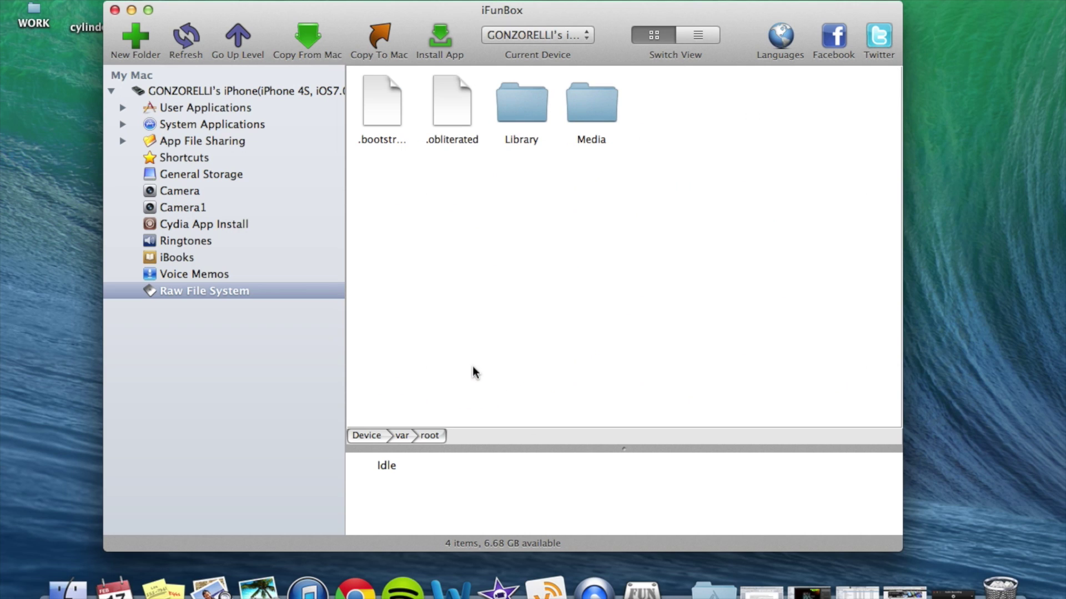
double_click(604, 111)
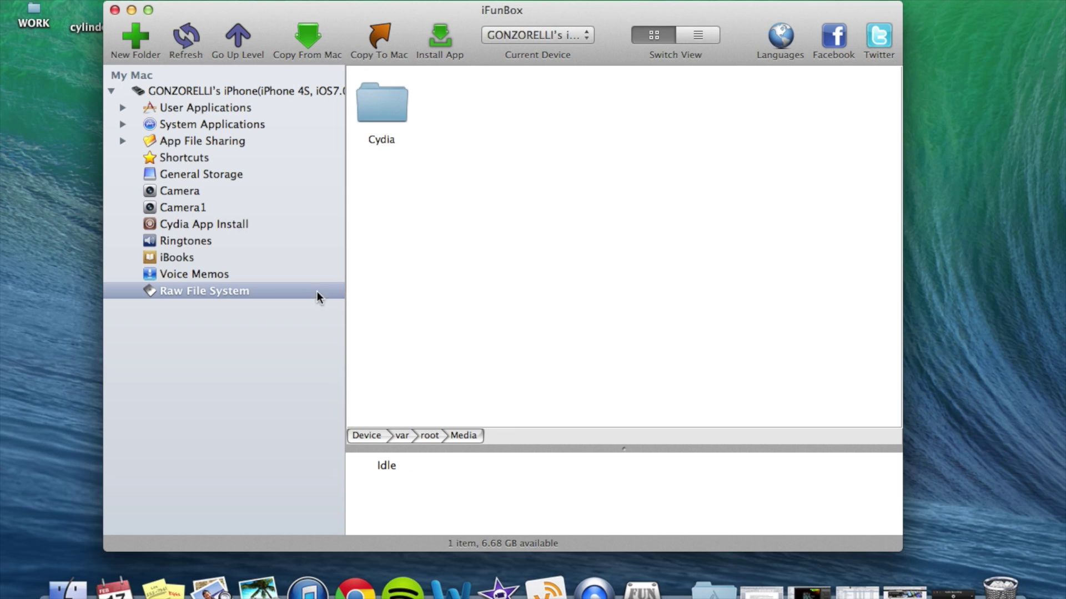
click(240, 50)
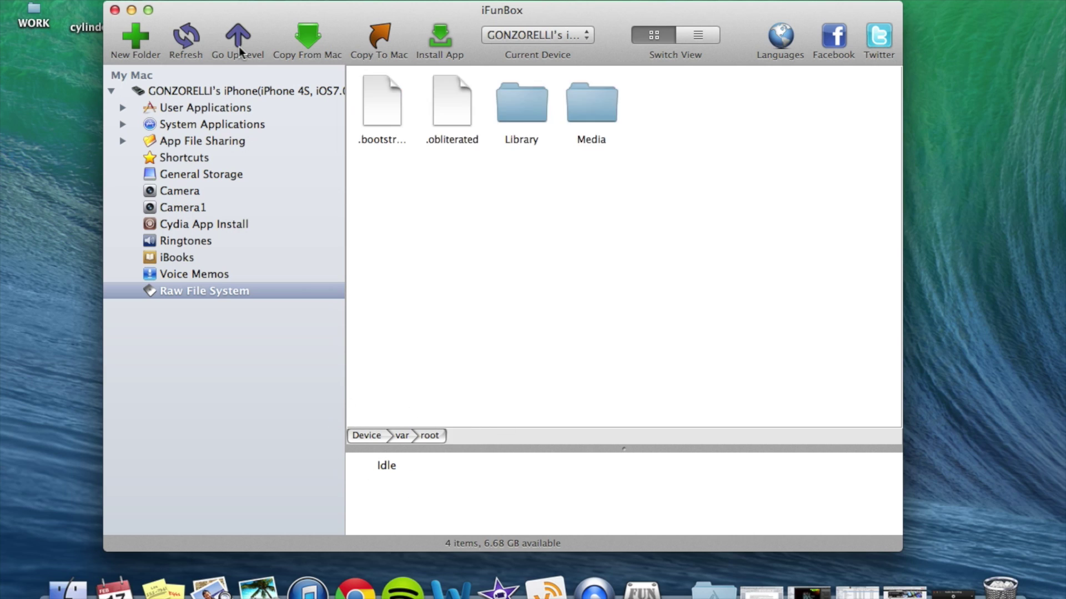
double_click(575, 107)
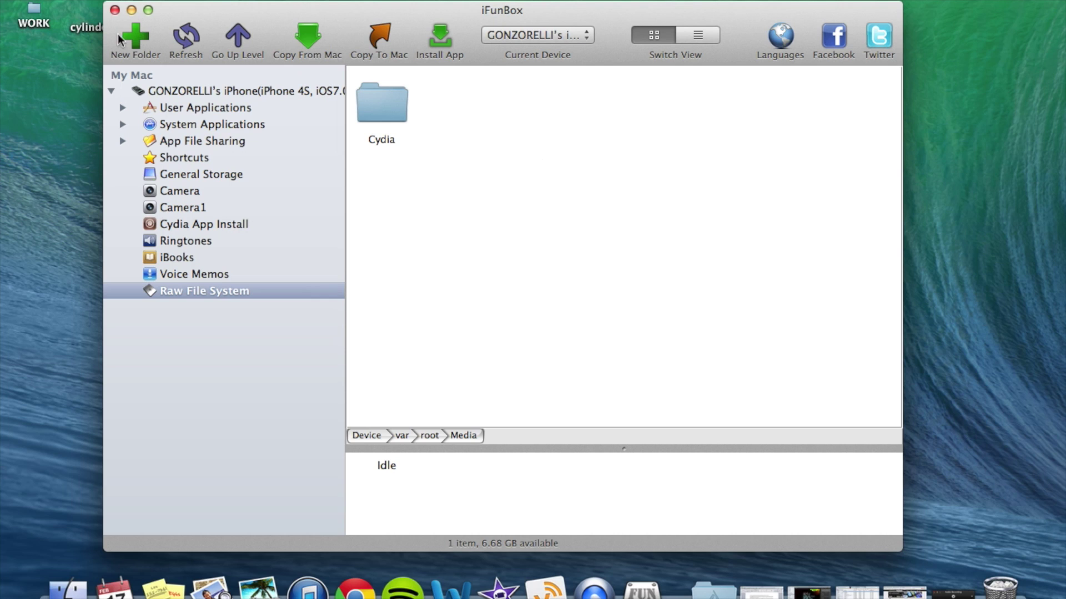
click(135, 38)
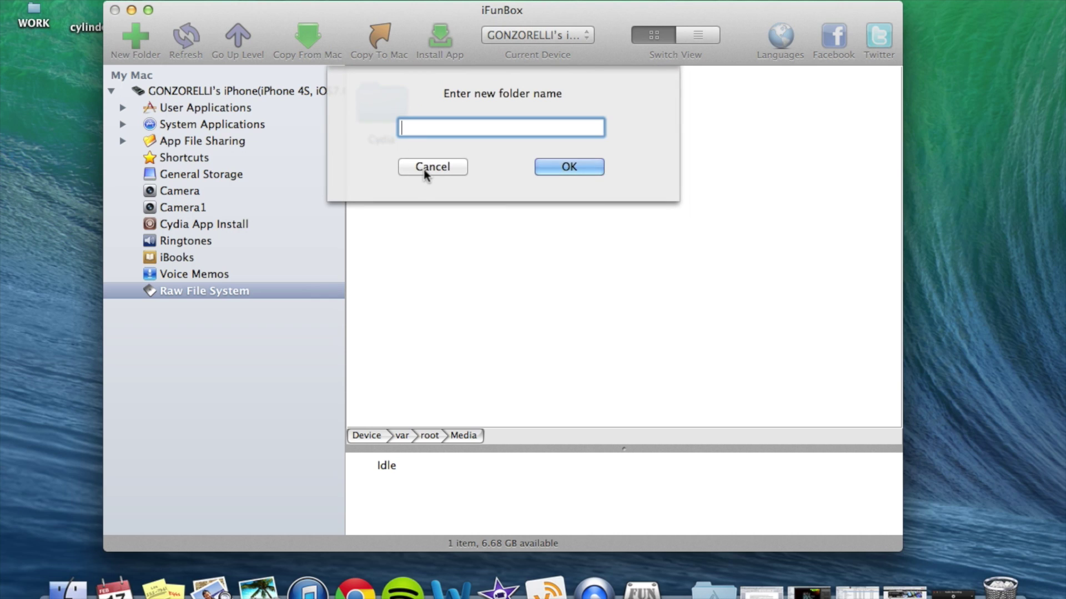
Cancel the new folder prompt and open var/root/Media/Cydia/AutoInstall, which is empty
click(424, 172)
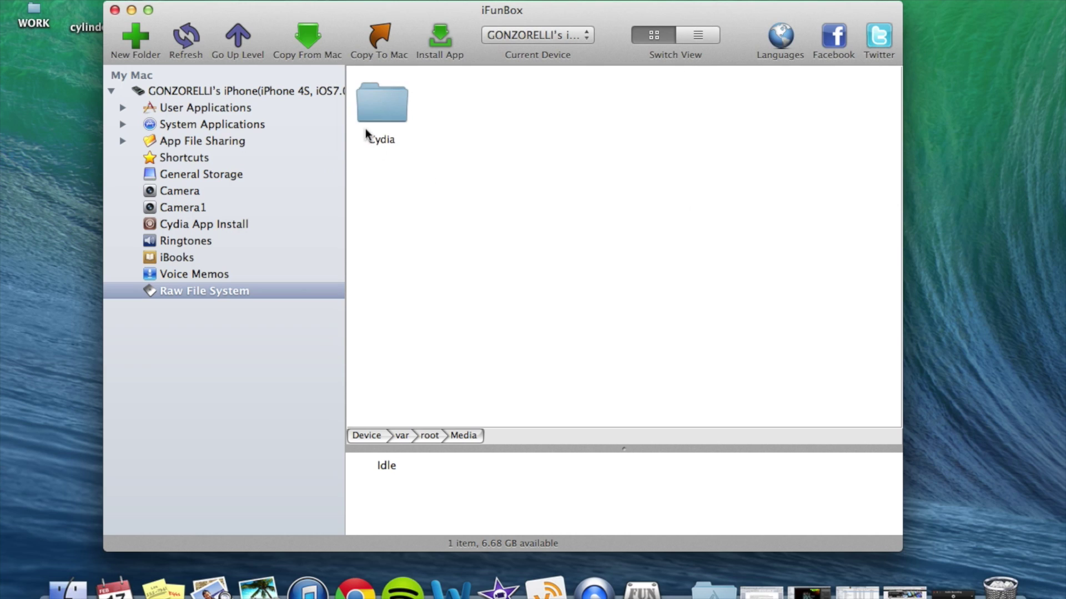
click(385, 138)
click(484, 168)
double_click(391, 107)
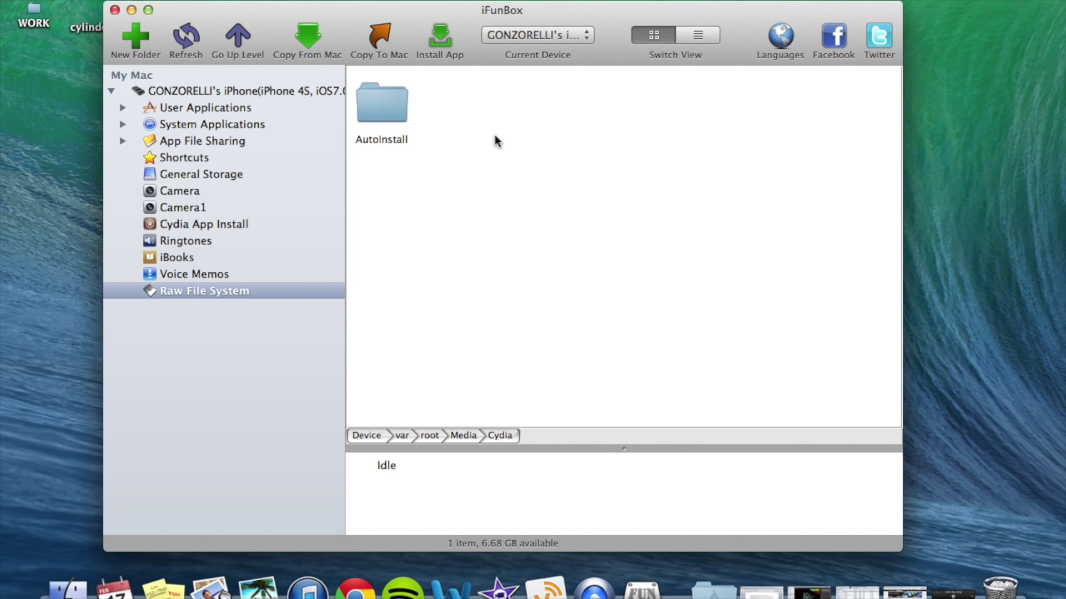
double_click(395, 117)
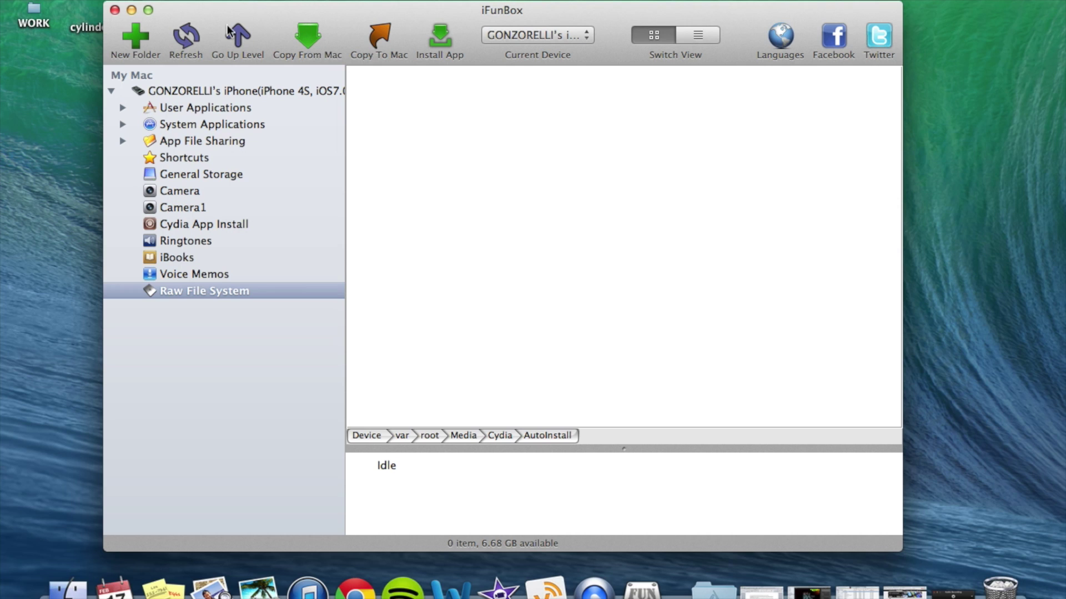
Copy cylinder (1).deb from the Mac Desktop into the iPhone's AutoInstall folder
drag(91, 27, 56, 34)
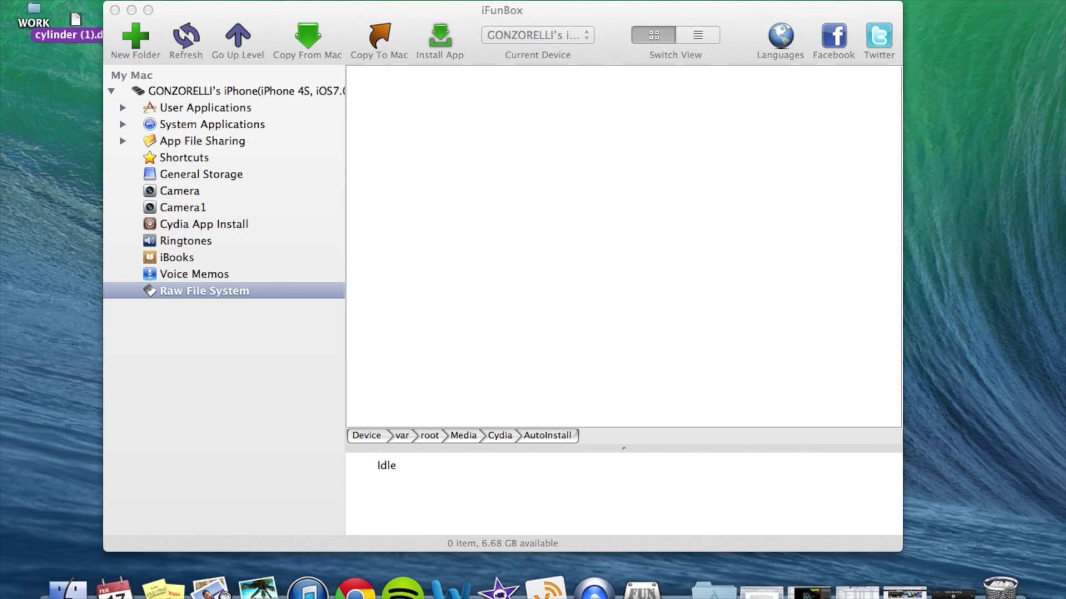
click(352, 17)
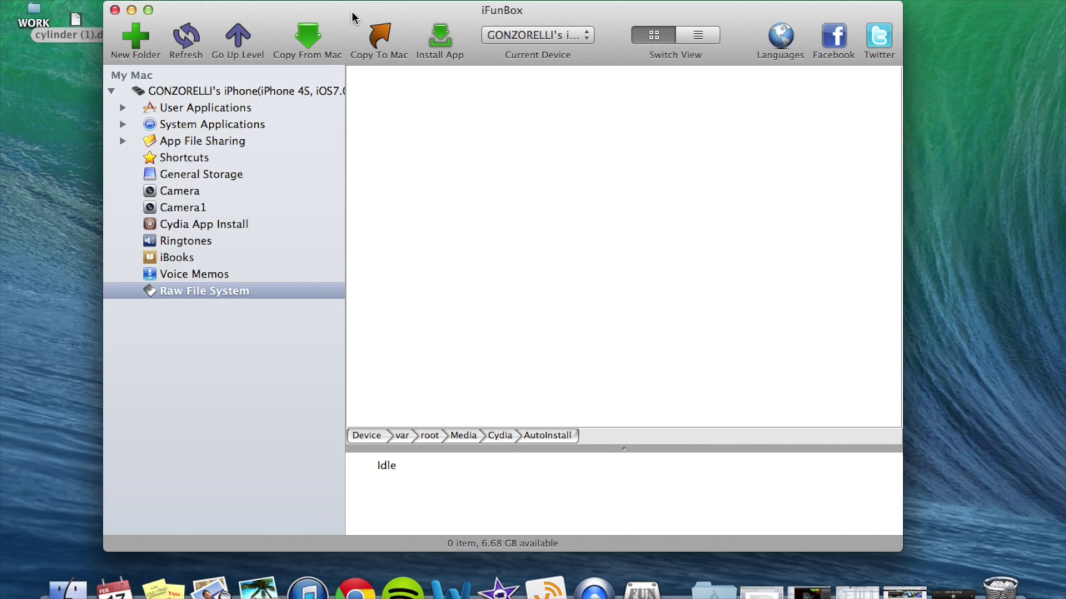
click(309, 37)
click(275, 149)
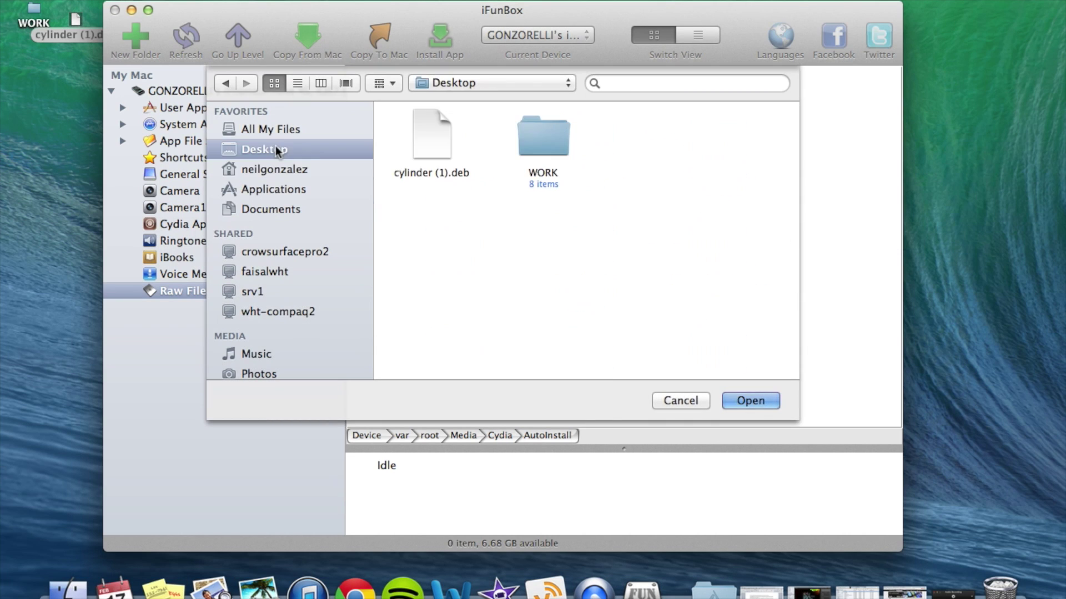
double_click(447, 149)
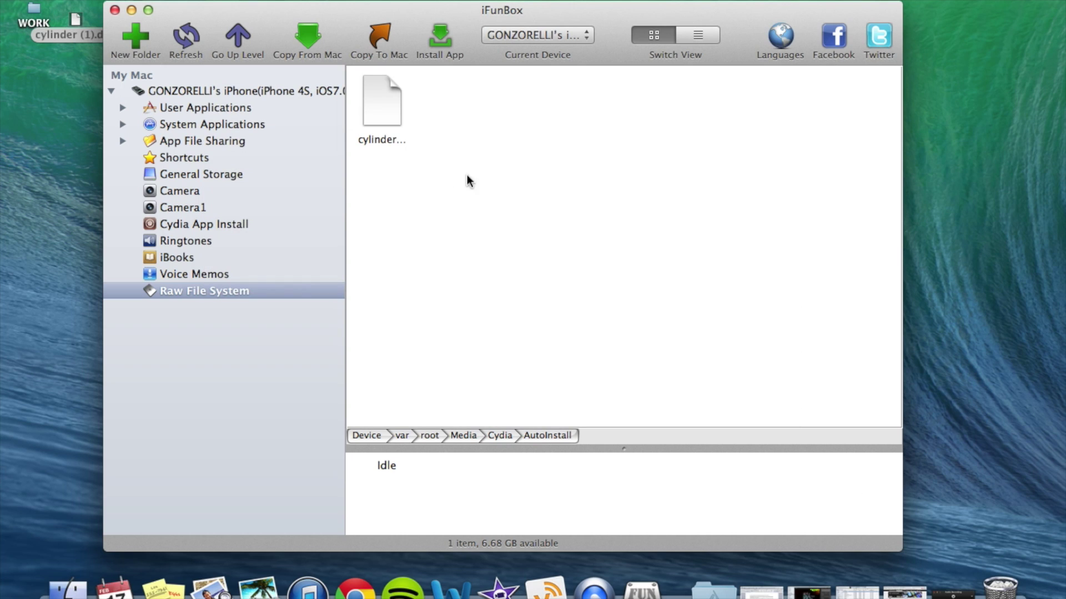
Refresh the AutoInstall listing to confirm the .deb arrived, then quit iFunBox
click(189, 35)
click(189, 36)
click(189, 37)
click(66, 1)
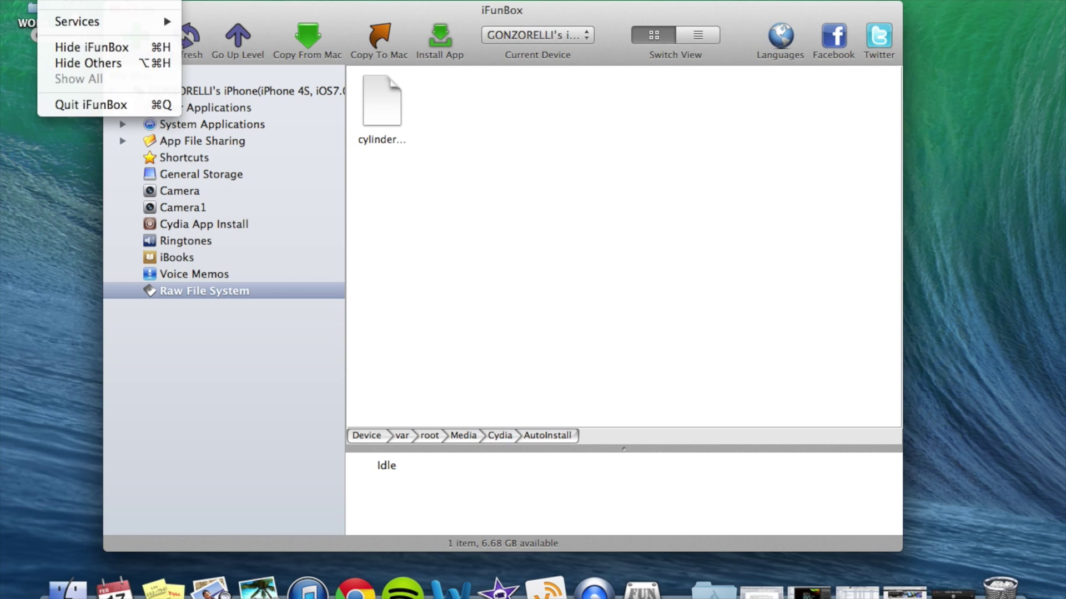
click(114, 106)
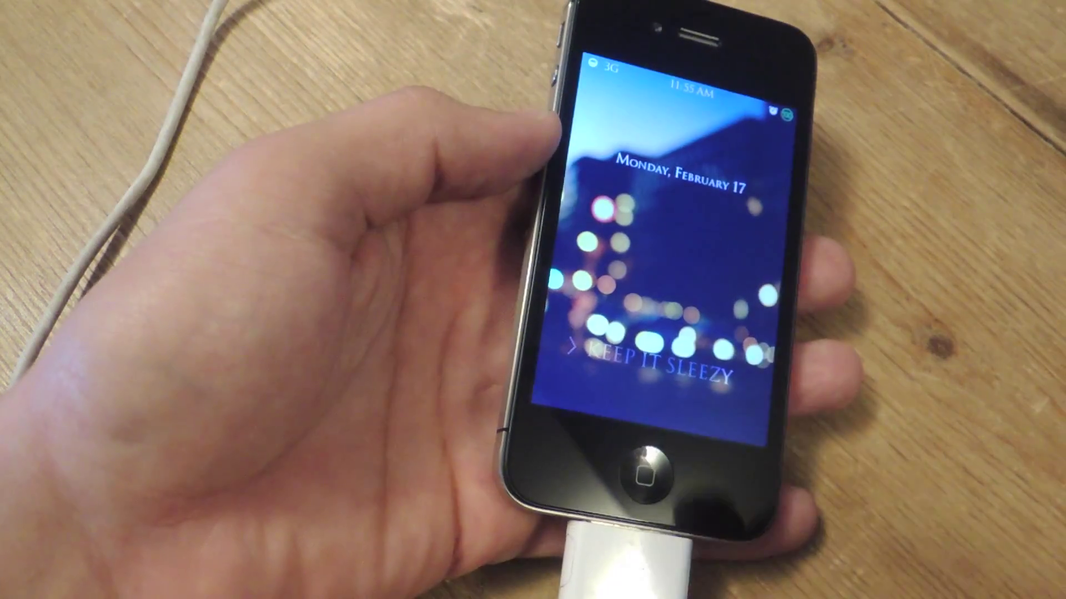
Slide to unlock the iPhone, enter the passcode, and open Settings from the dock
drag(605, 333, 777, 355)
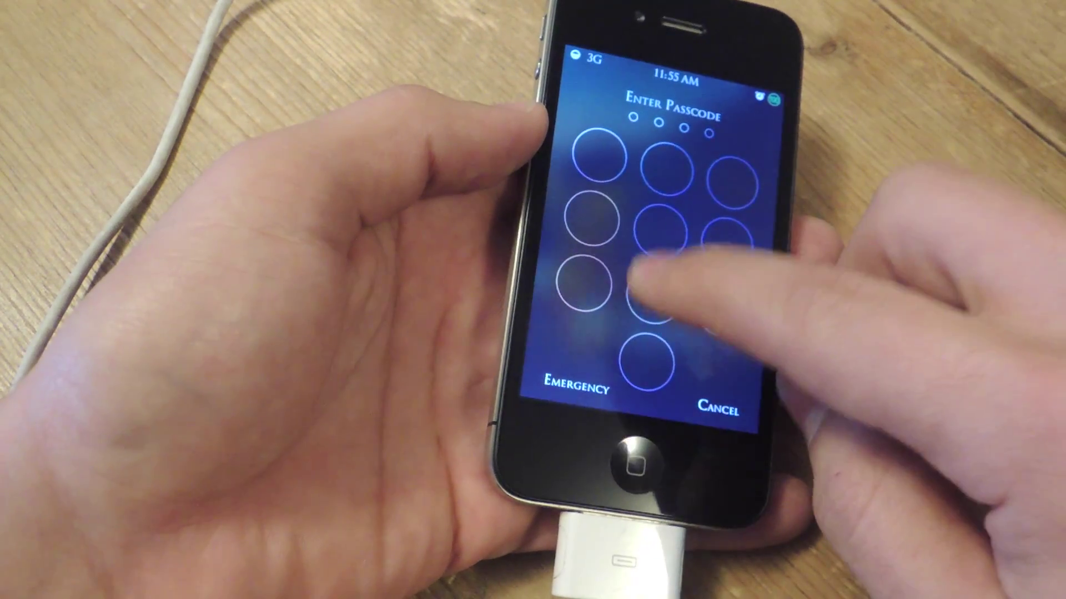
click(650, 288)
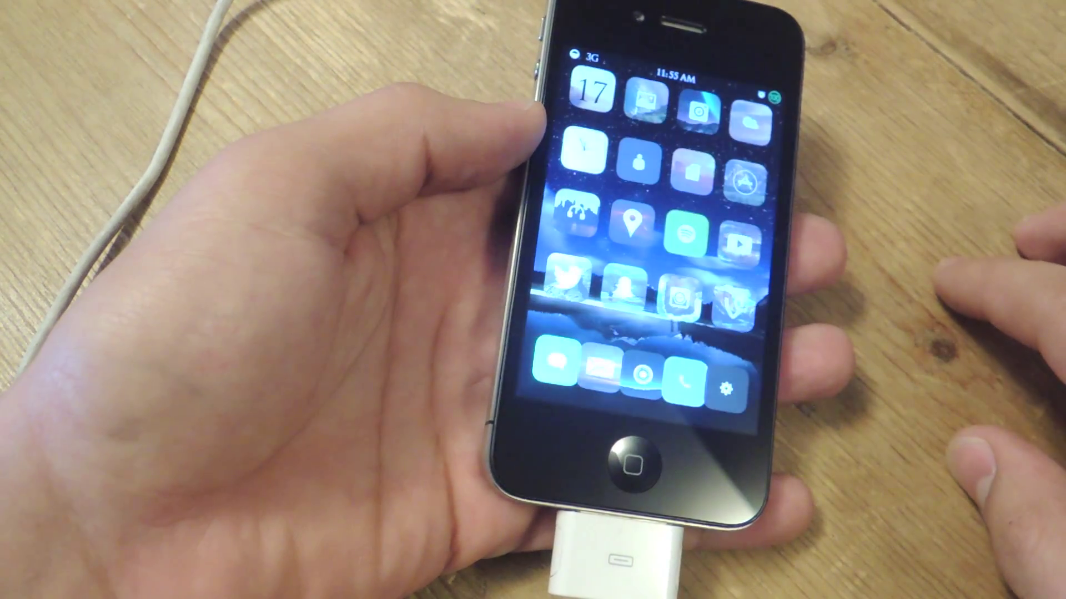
click(725, 388)
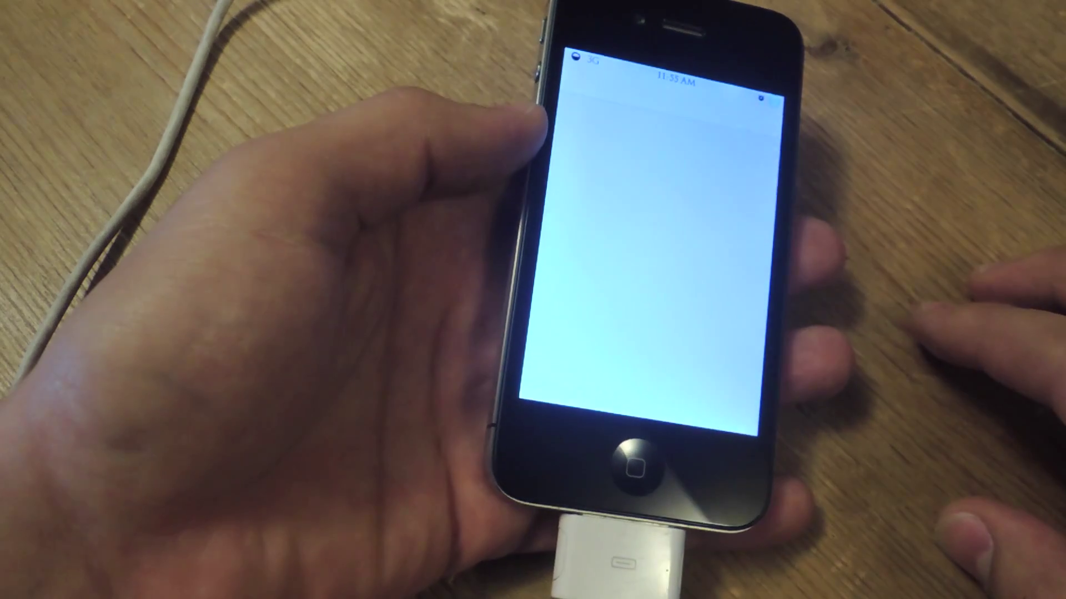